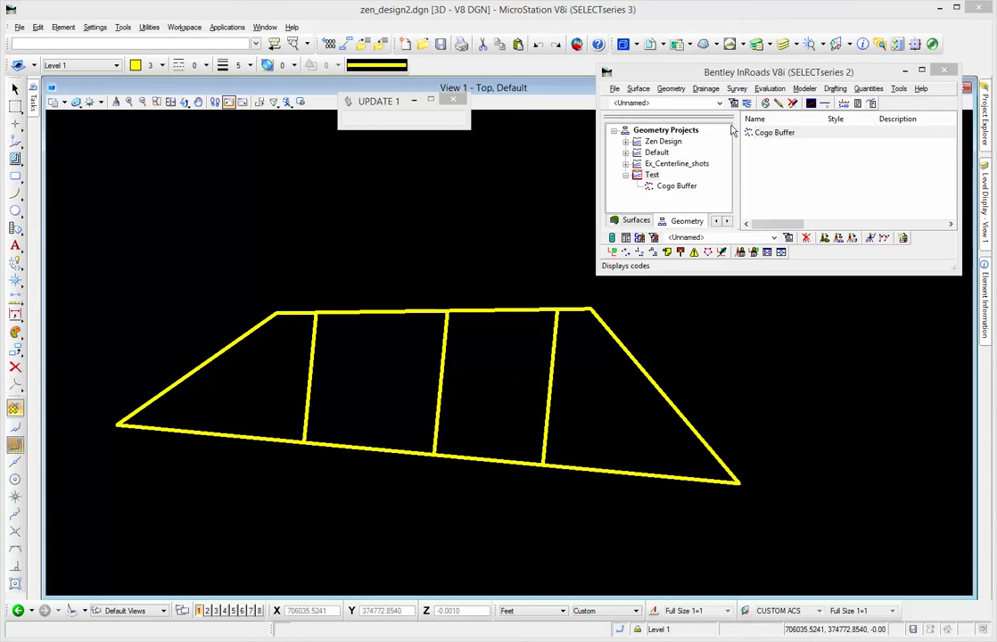
# Create a Northing/Easting cogo point named 100 at the upper end of the middle lot line
pyautogui.click(670, 88)
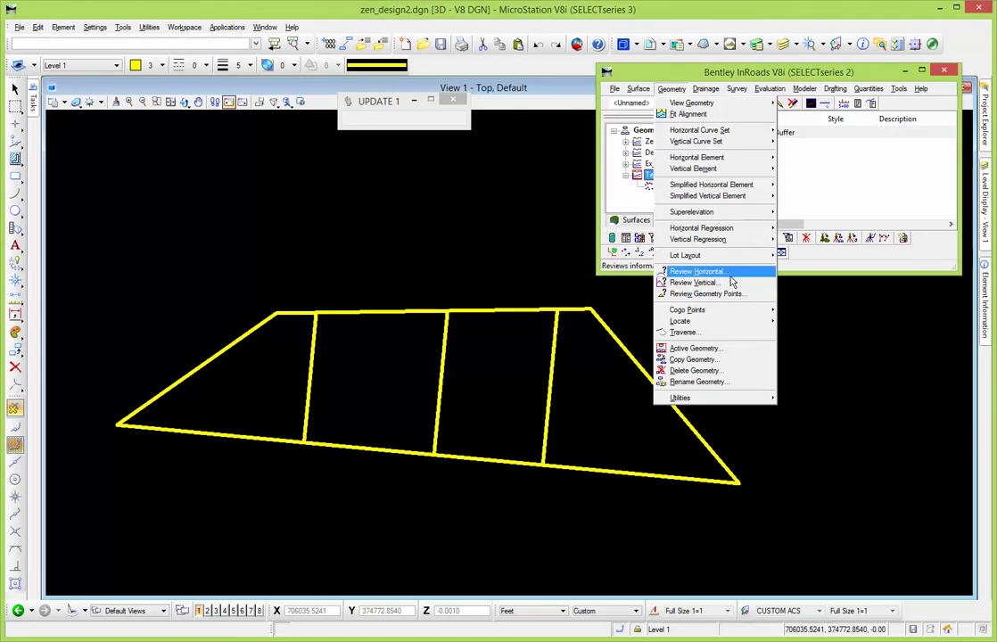
pyautogui.moveTo(718, 310)
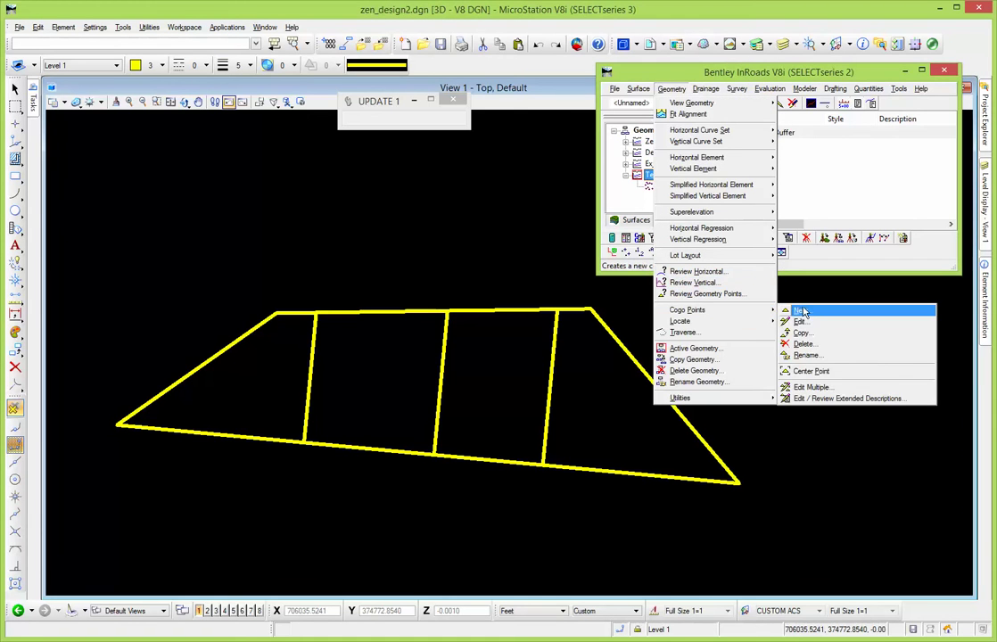
pyautogui.click(811, 314)
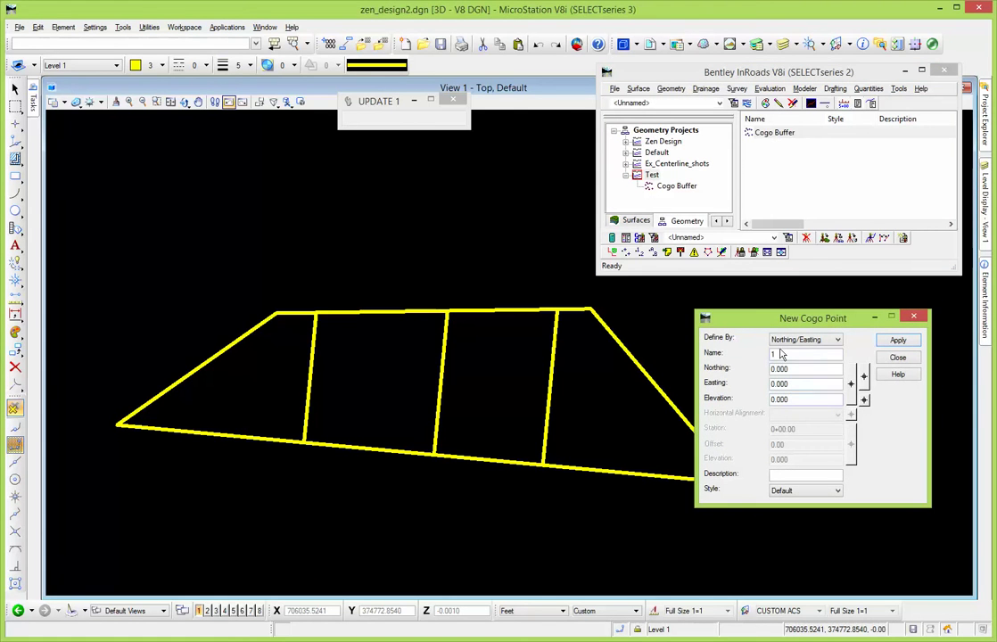
pyautogui.write('00')
pyautogui.click(864, 381)
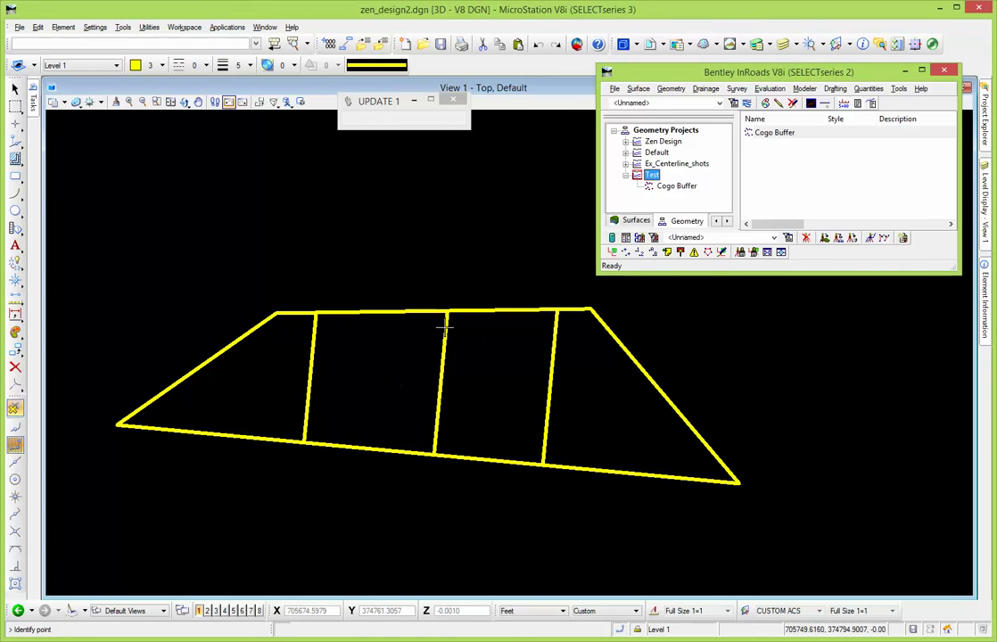
pyautogui.click(454, 295)
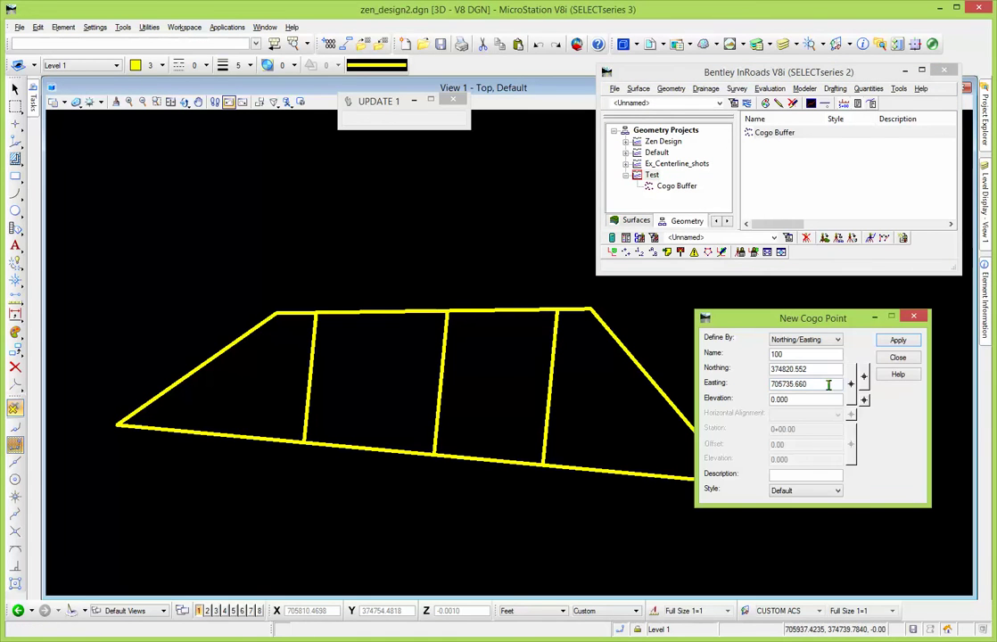
pyautogui.click(775, 474)
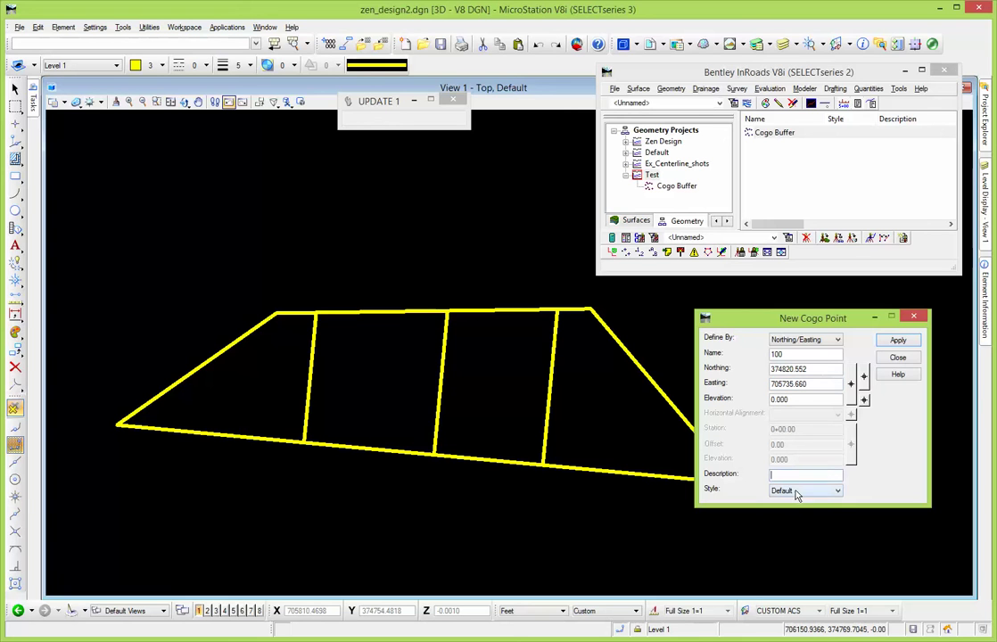
pyautogui.click(898, 340)
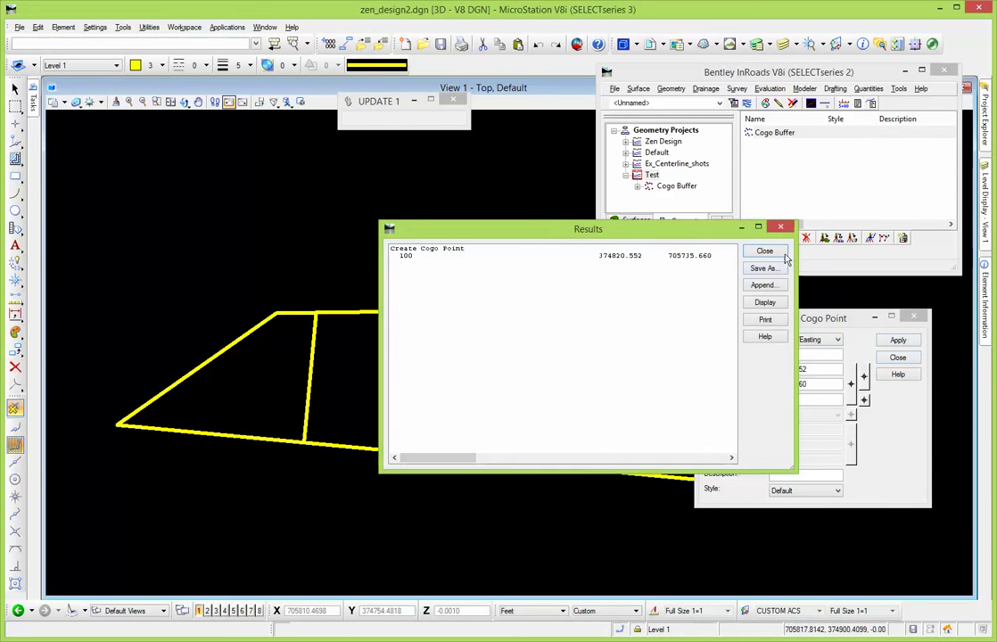
pyautogui.click(764, 251)
# List the points in the Test project's Cogo Buffer, examine point 100 in the drawing, and leave cogo point creation
pyautogui.click(637, 185)
pyautogui.click(677, 186)
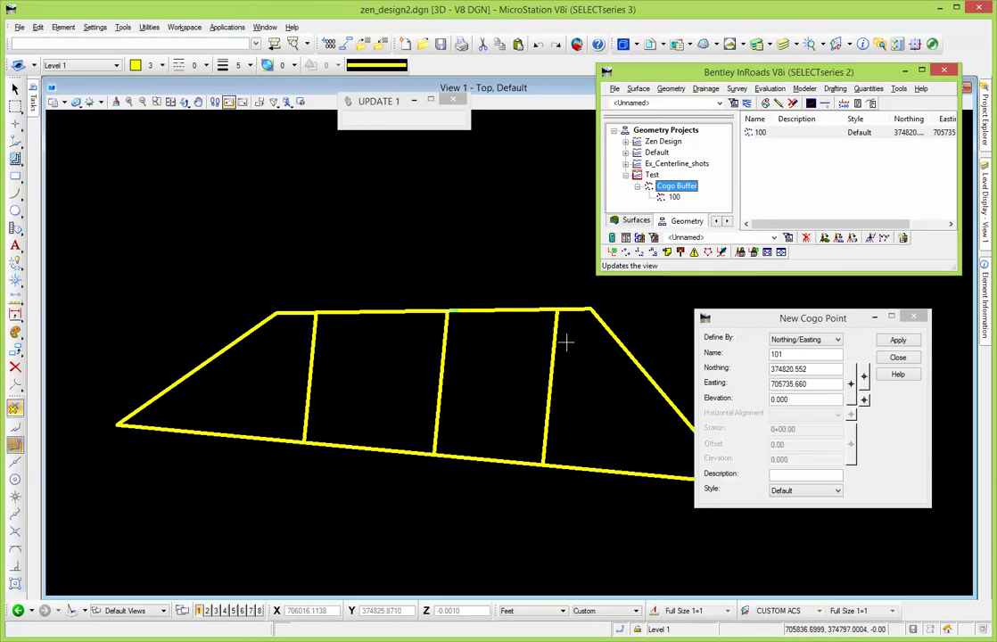
pyautogui.scroll(4, 446, 303)
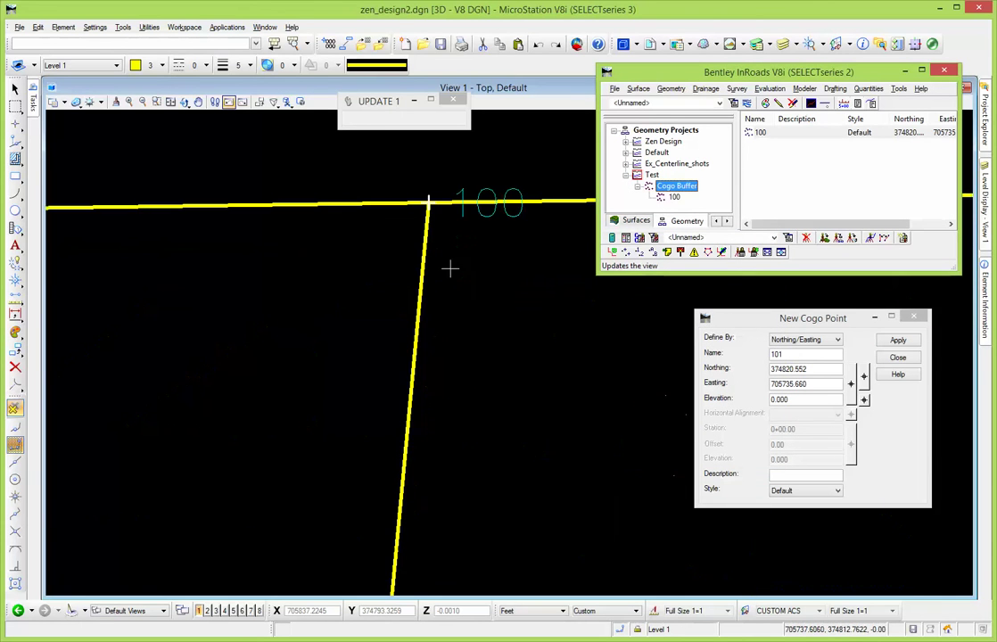
pyautogui.scroll(-4, 451, 231)
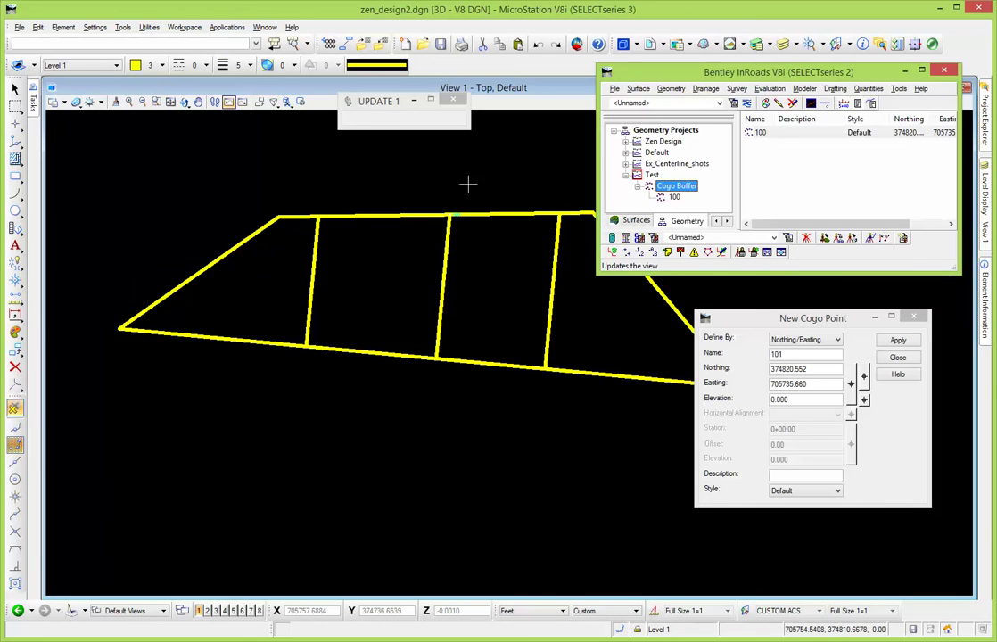
pyautogui.scroll(2, 468, 178)
pyautogui.scroll(-2, 494, 266)
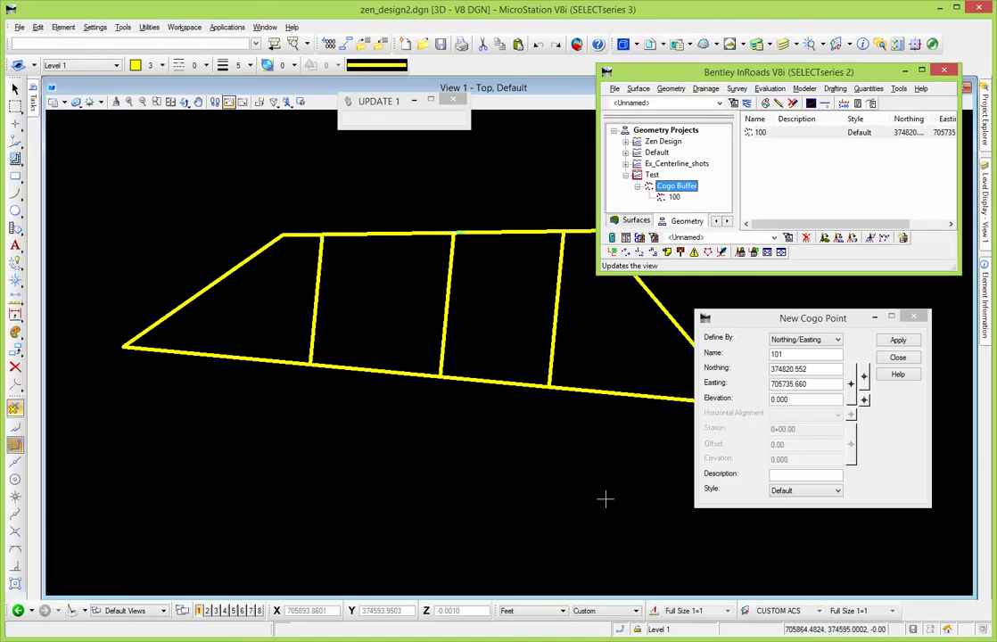
pyautogui.click(906, 362)
pyautogui.click(908, 364)
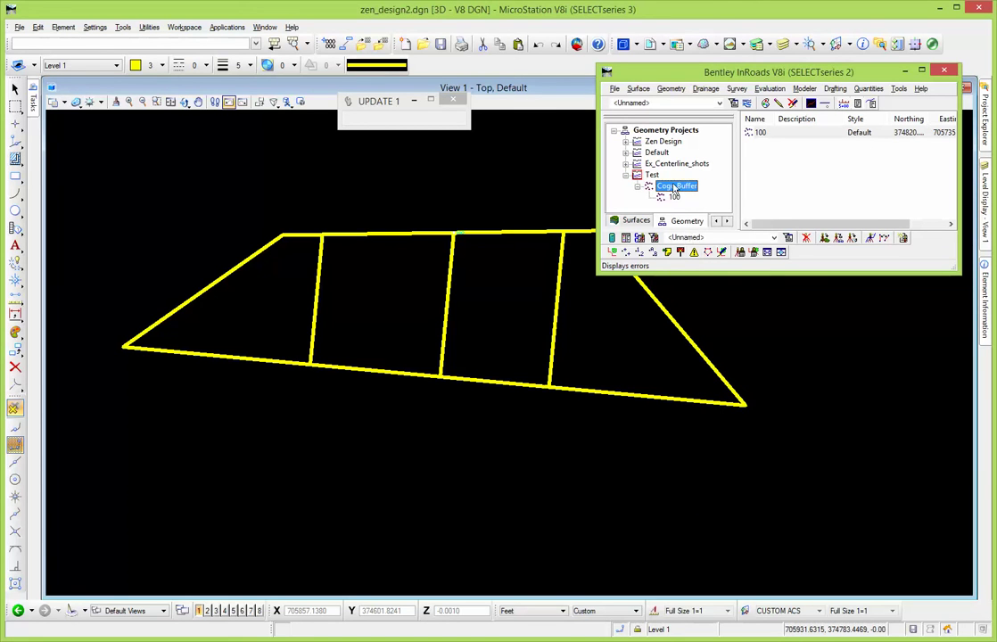
# Empty the Test project's Cogo Buffer
pyautogui.rightClick(679, 186)
pyautogui.click(705, 205)
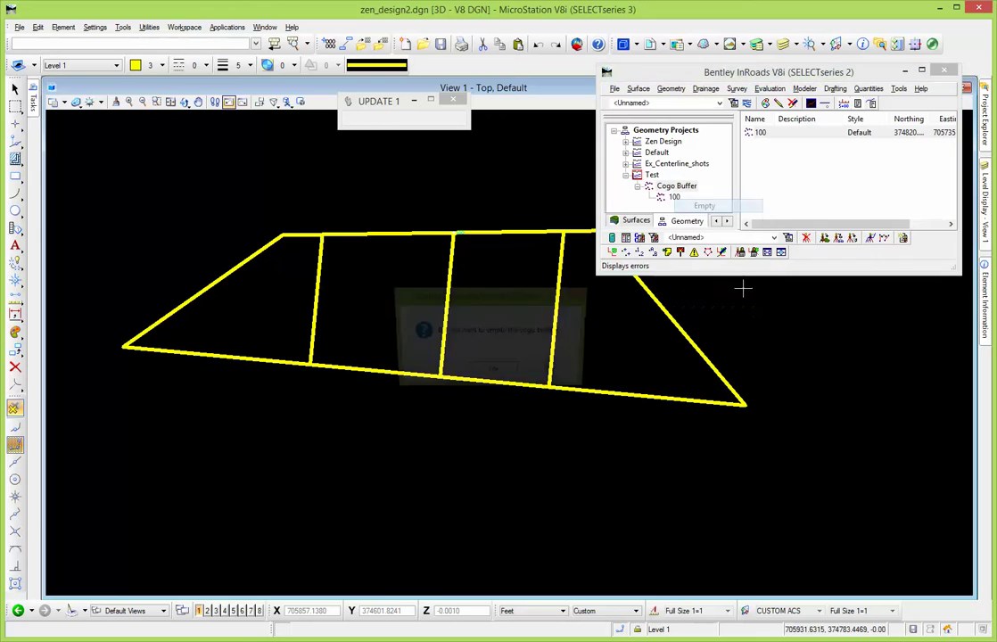
pyautogui.press('Return')
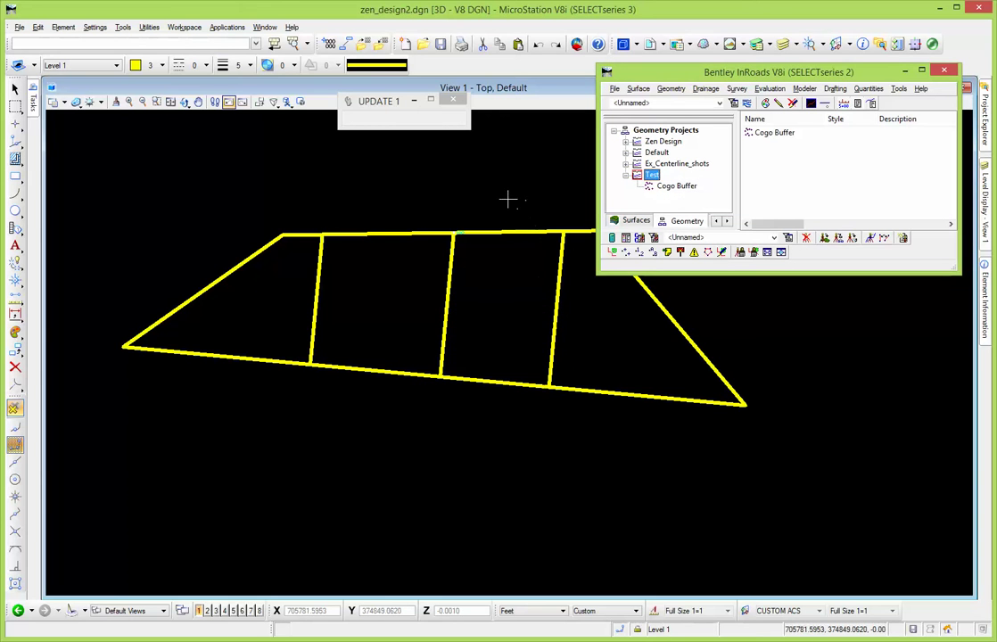
# Delete the leftover point 100 label graphics at the upper end of the middle lot line
pyautogui.scroll(2, 458, 242)
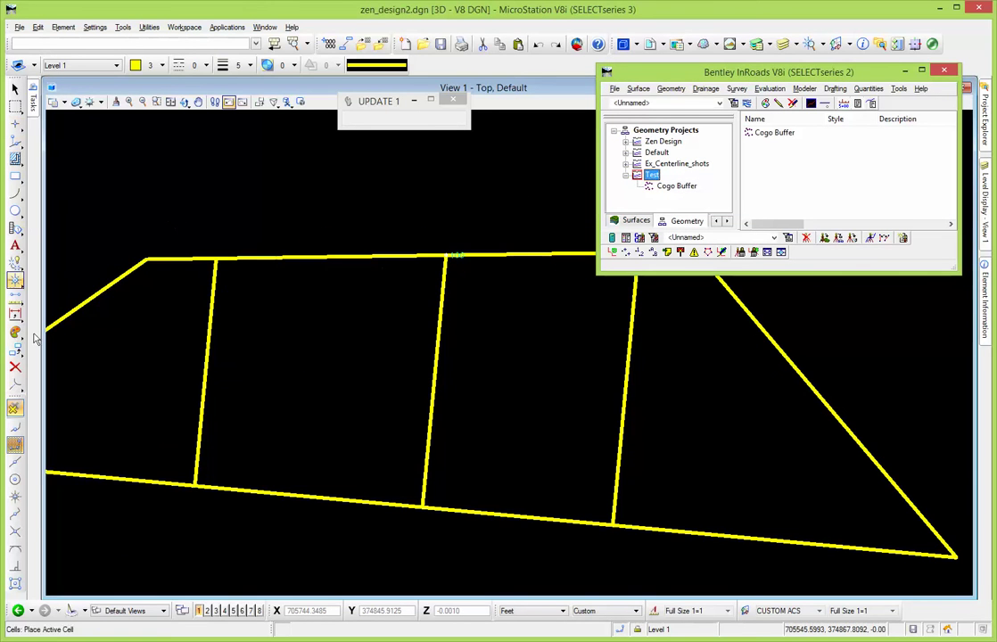
pyautogui.click(15, 366)
pyautogui.scroll(3, 460, 254)
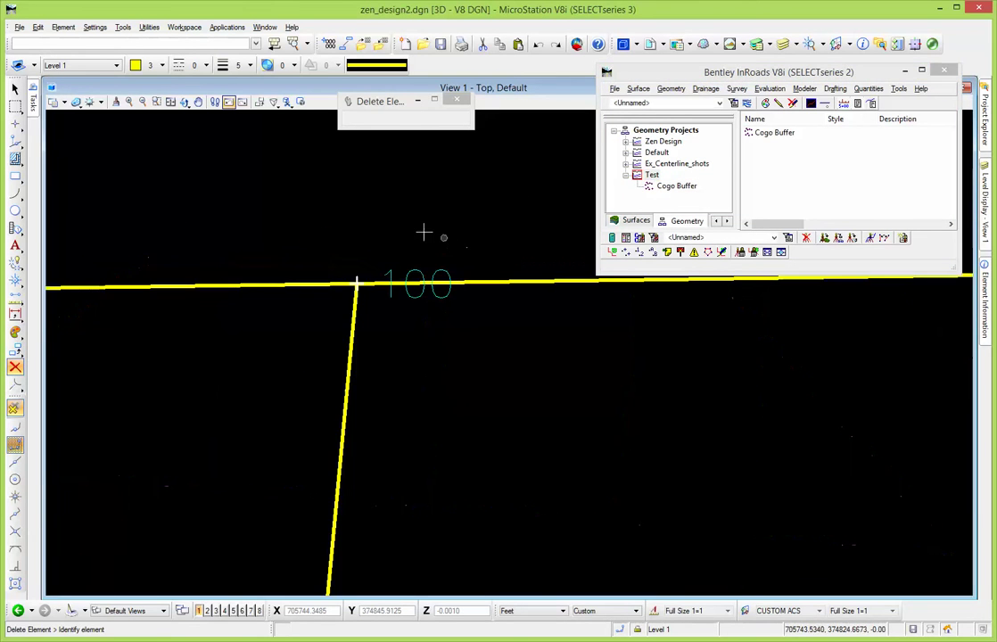
pyautogui.click(424, 260)
pyautogui.scroll(-5, 589, 369)
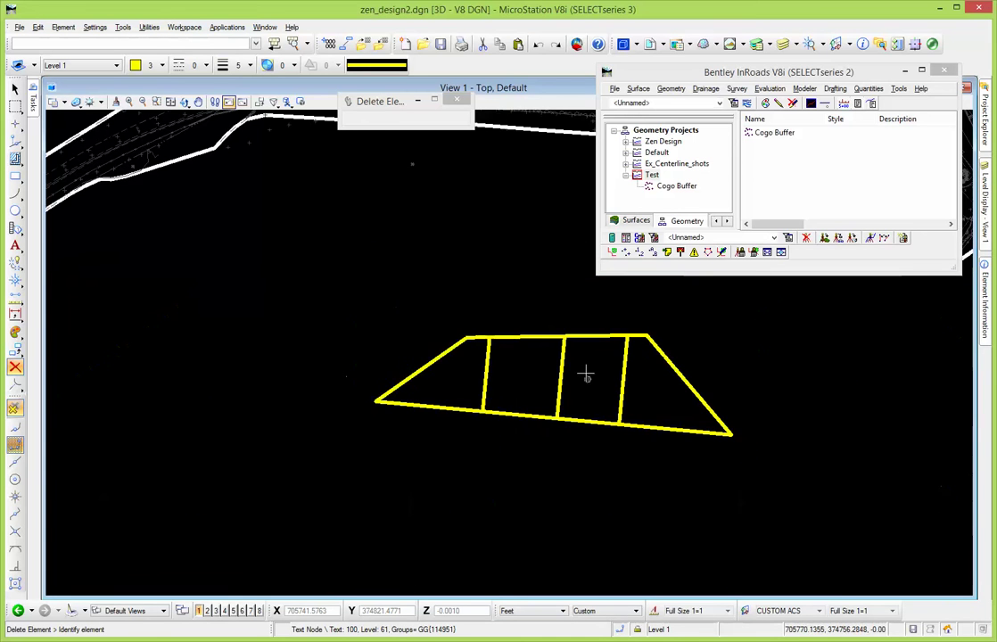
pyautogui.scroll(2, 551, 335)
# Select all the yellow lot lines and start a geometry import from graphics
pyautogui.click(15, 87)
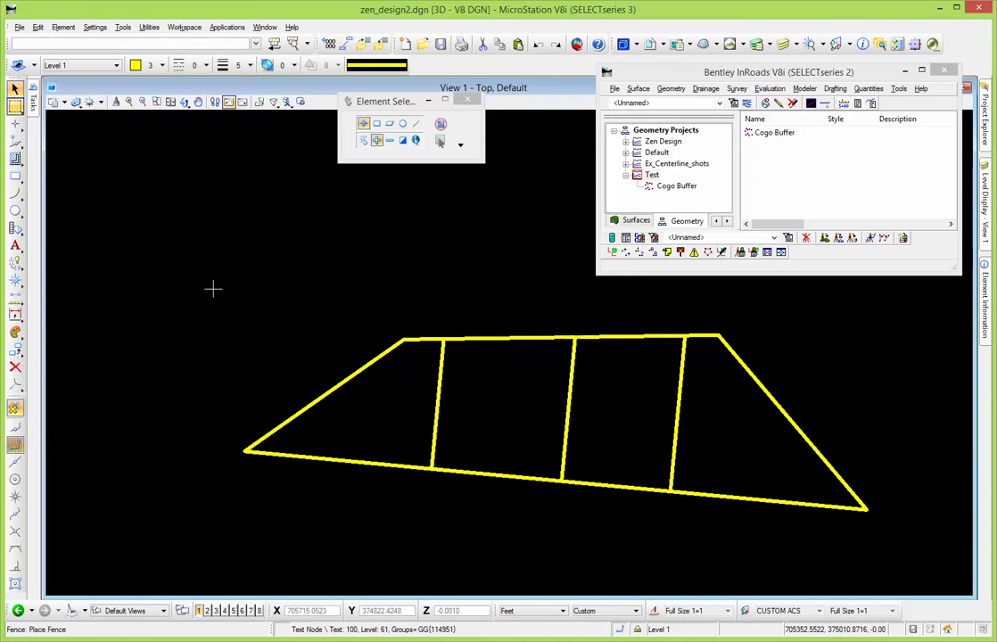
pyautogui.moveTo(174, 275); pyautogui.dragTo(881, 568)
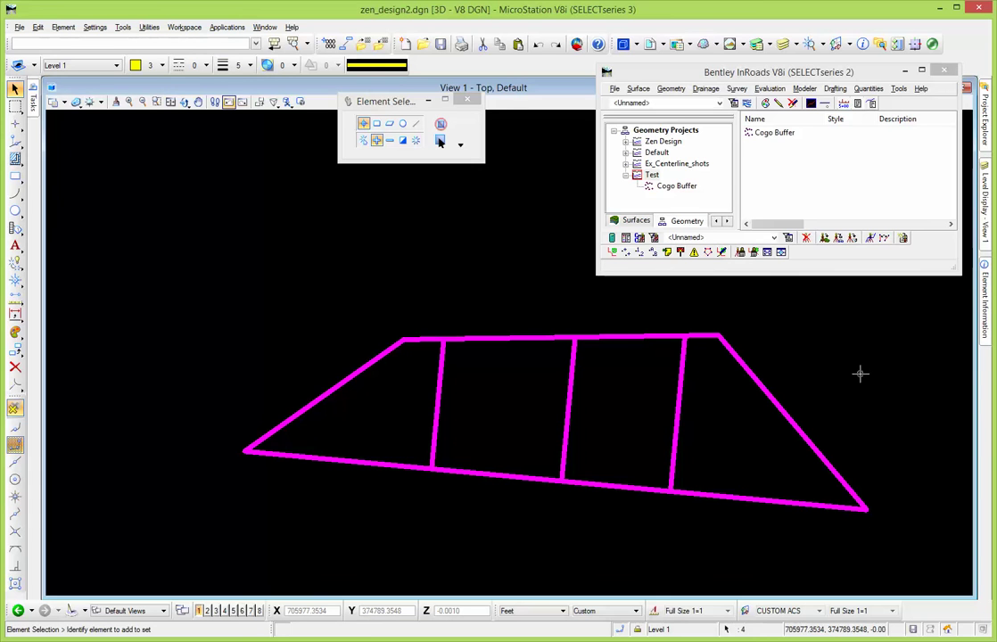
pyautogui.click(614, 88)
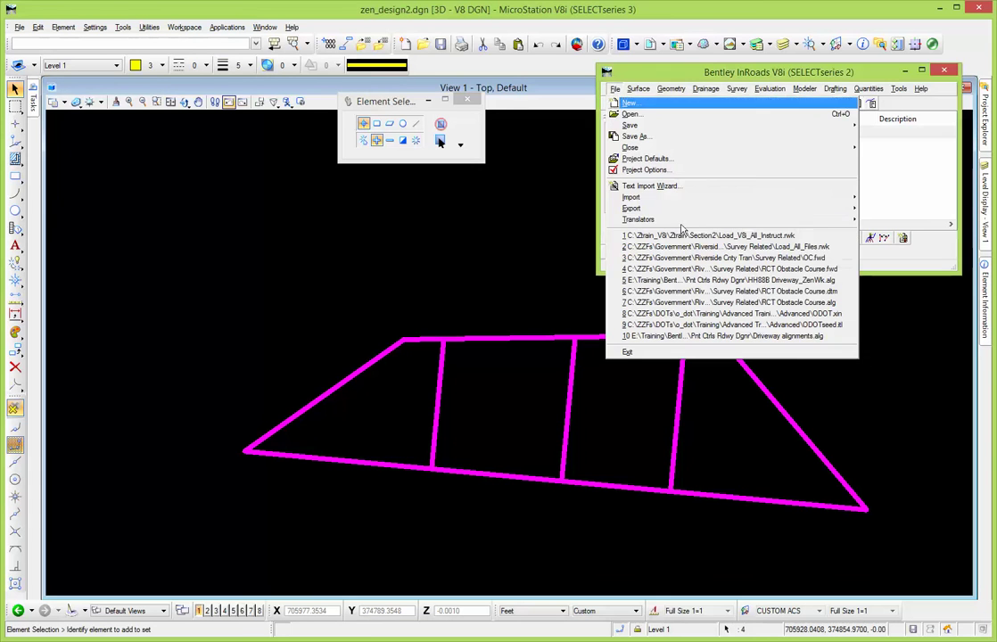
pyautogui.moveTo(665, 197)
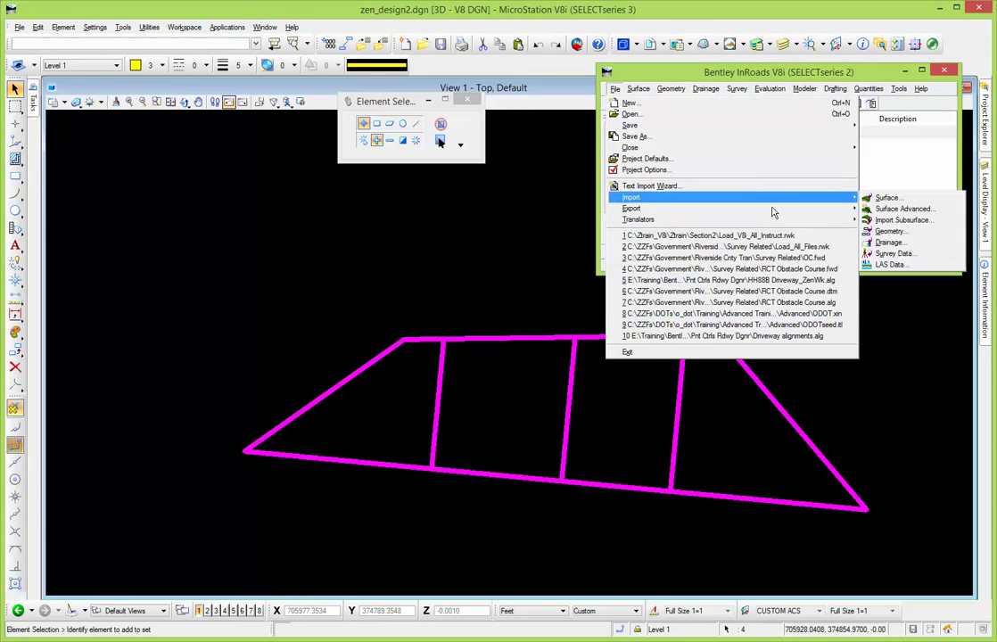
pyautogui.click(902, 237)
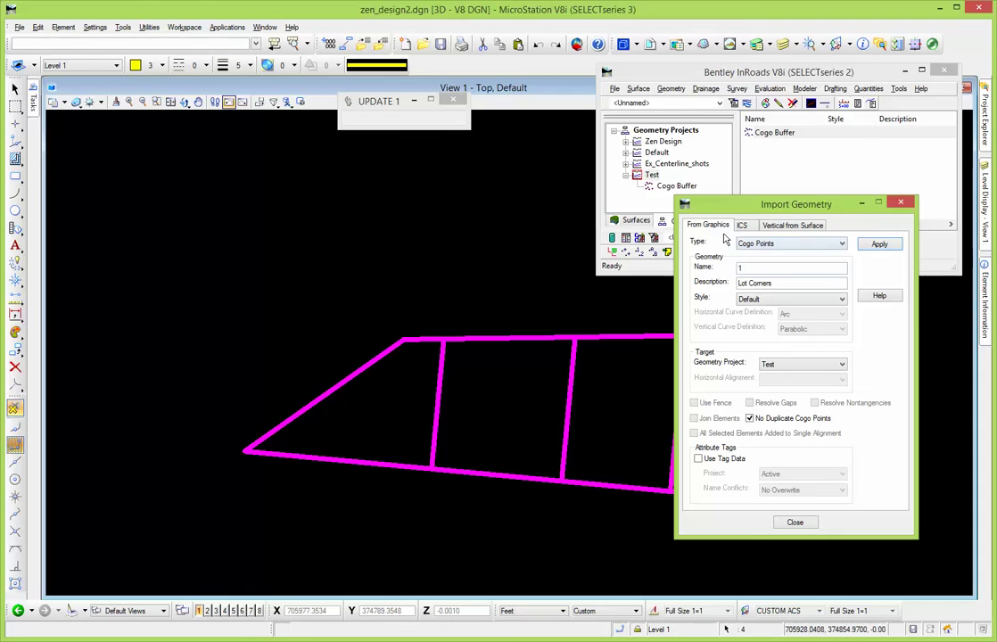
# Set the import type to Cogo Points with the starting name 2000, keeping the description Lot Corners
pyautogui.click(767, 244)
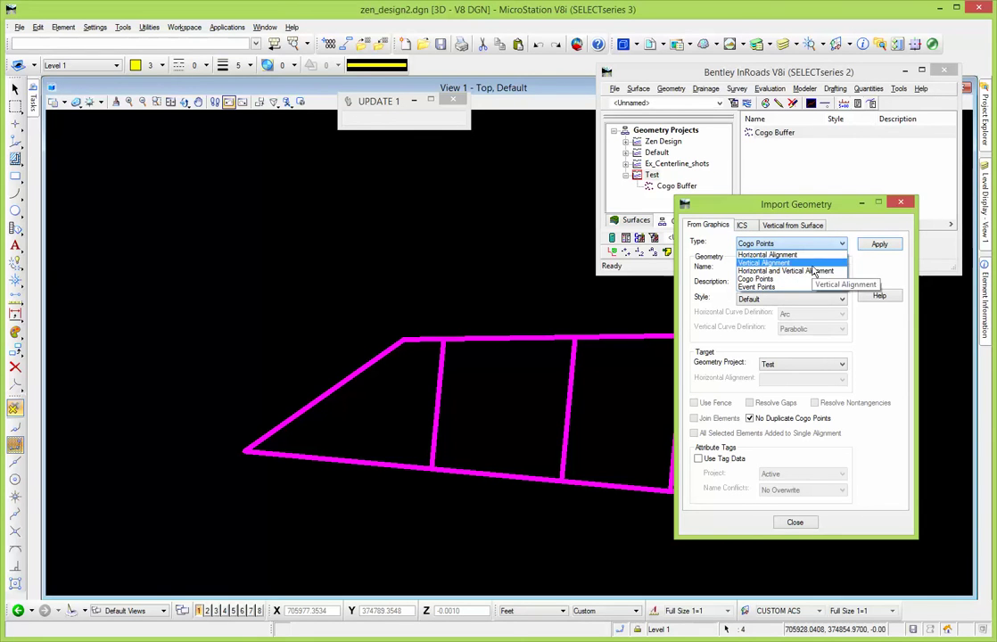
pyautogui.click(796, 280)
pyautogui.click(772, 270)
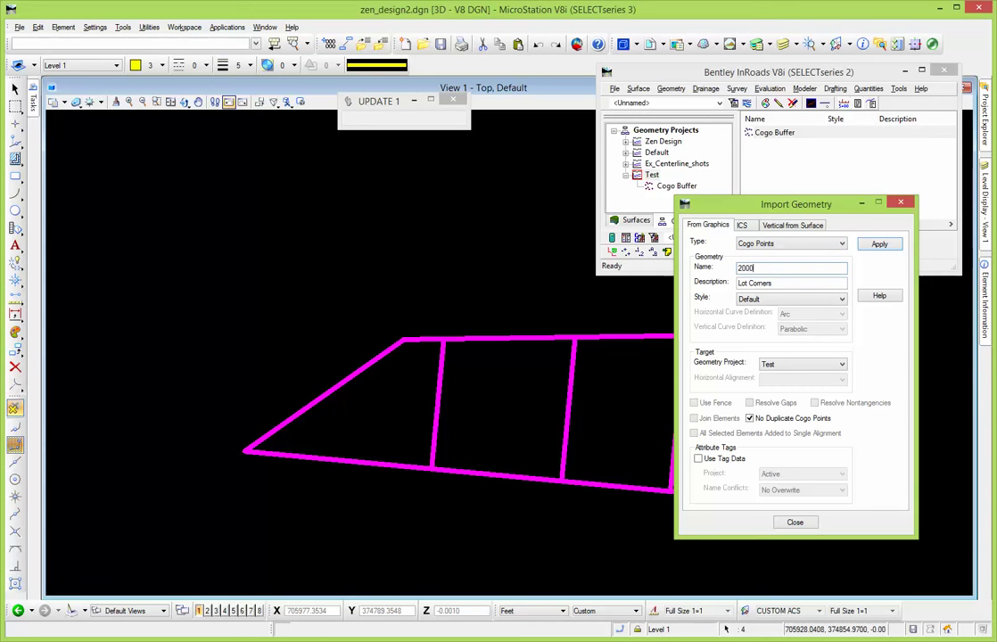
pyautogui.click(785, 284)
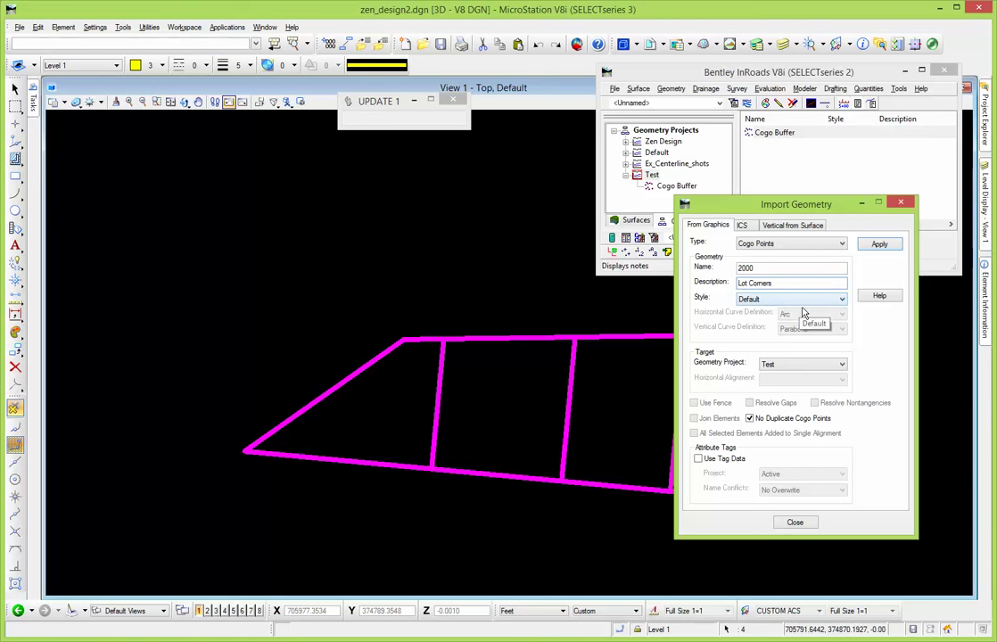
# Import the lot corners into the Test geometry project with No Duplicate Cogo Points enabled, and close the import dialog
pyautogui.click(806, 367)
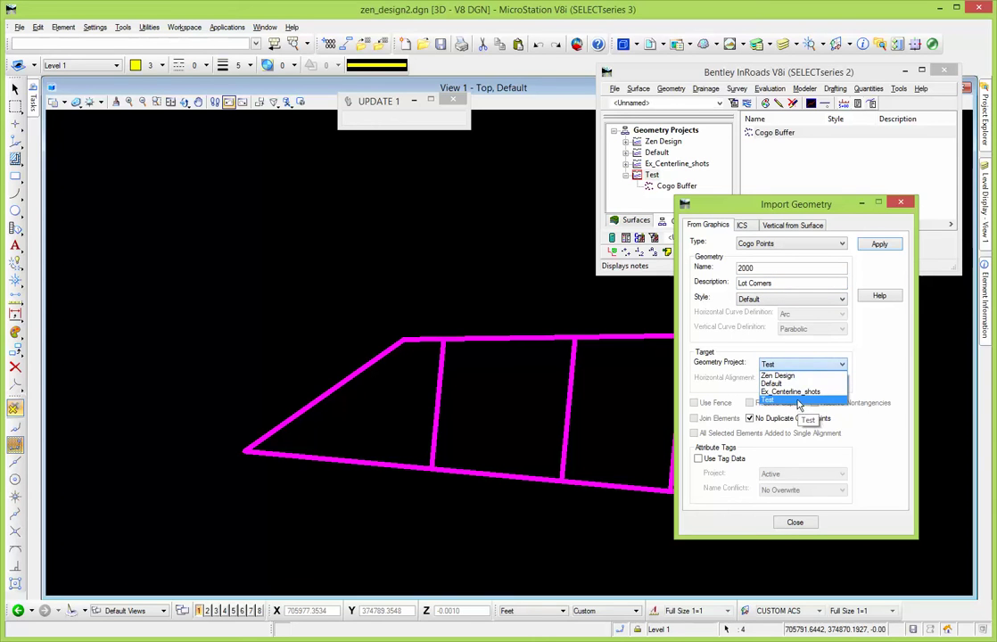
pyautogui.click(799, 403)
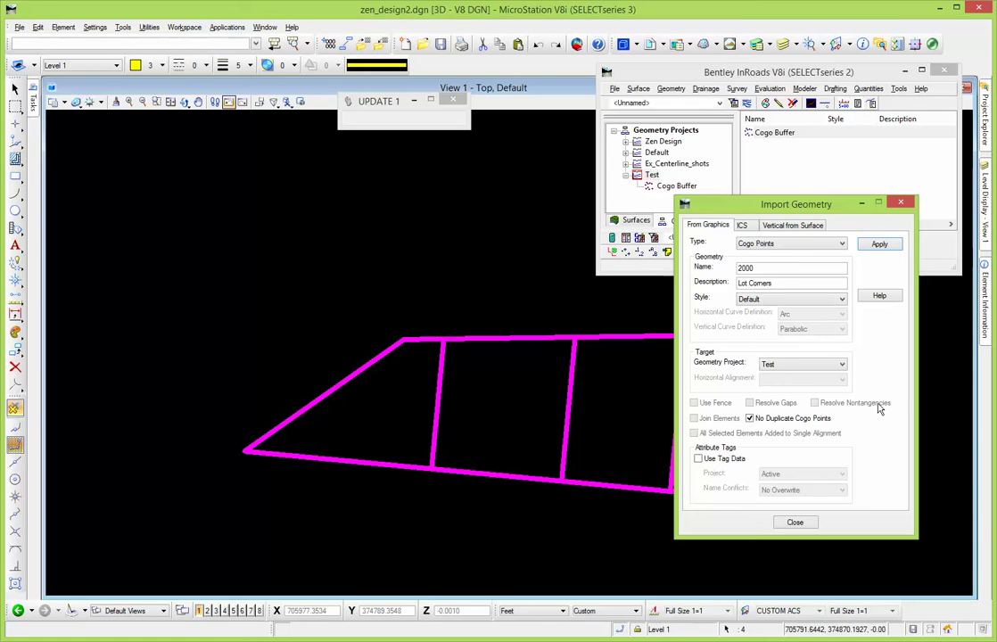
pyautogui.click(750, 419)
pyautogui.click(883, 244)
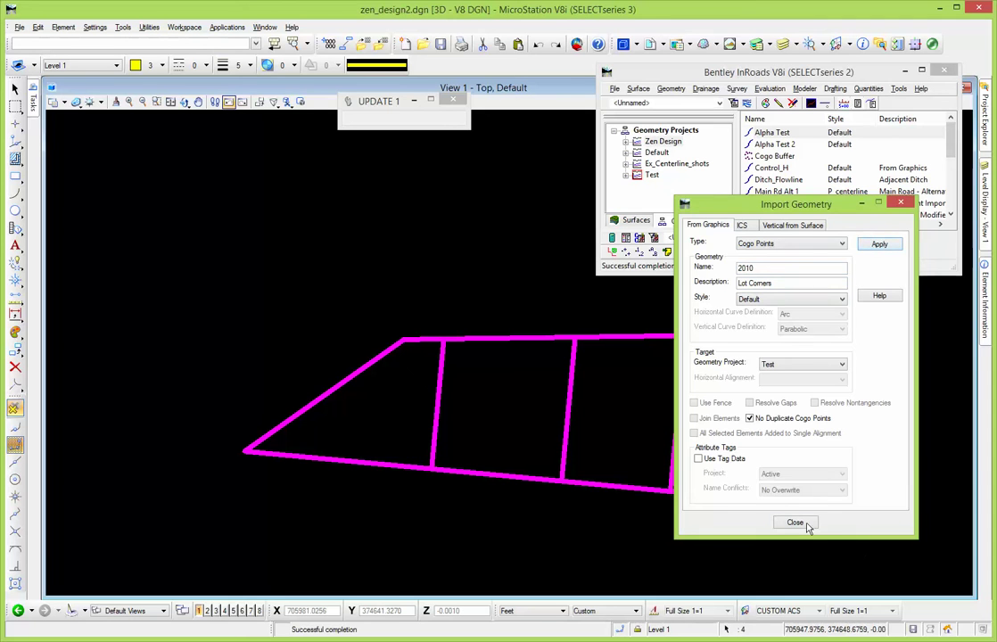
pyautogui.click(795, 522)
# Expand the Test project's Cogo Buffer and enlarge the InRoads window to review the imported points
pyautogui.click(626, 176)
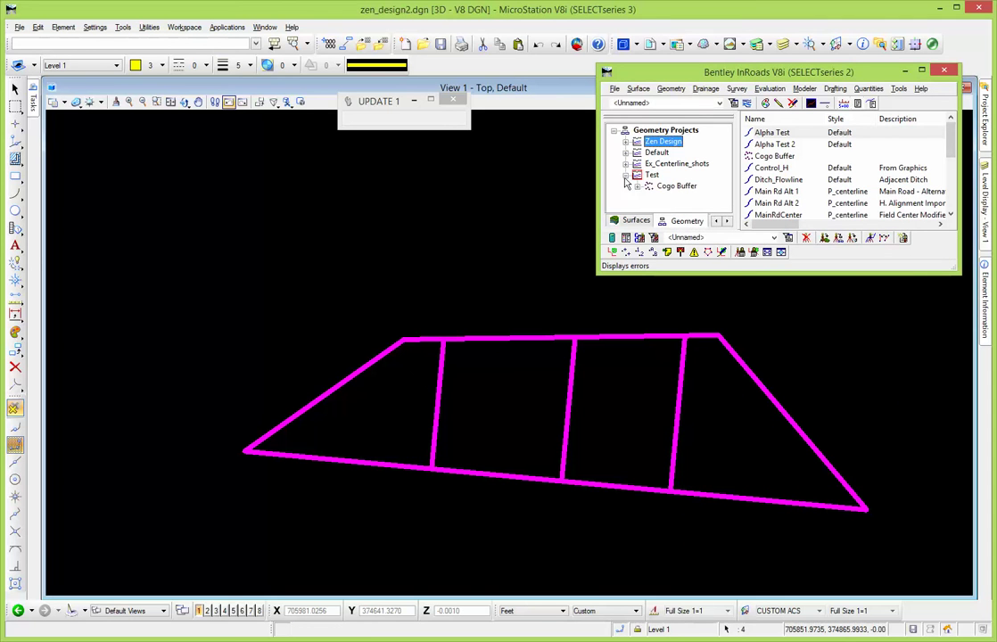
pyautogui.doubleClick(675, 186)
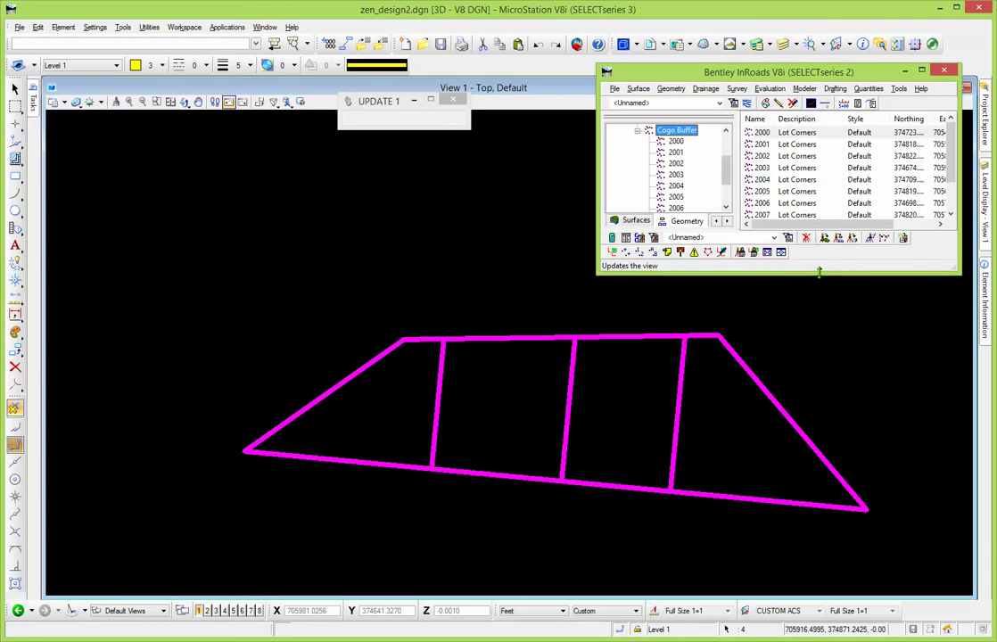
pyautogui.moveTo(820, 316); pyautogui.dragTo(822, 368)
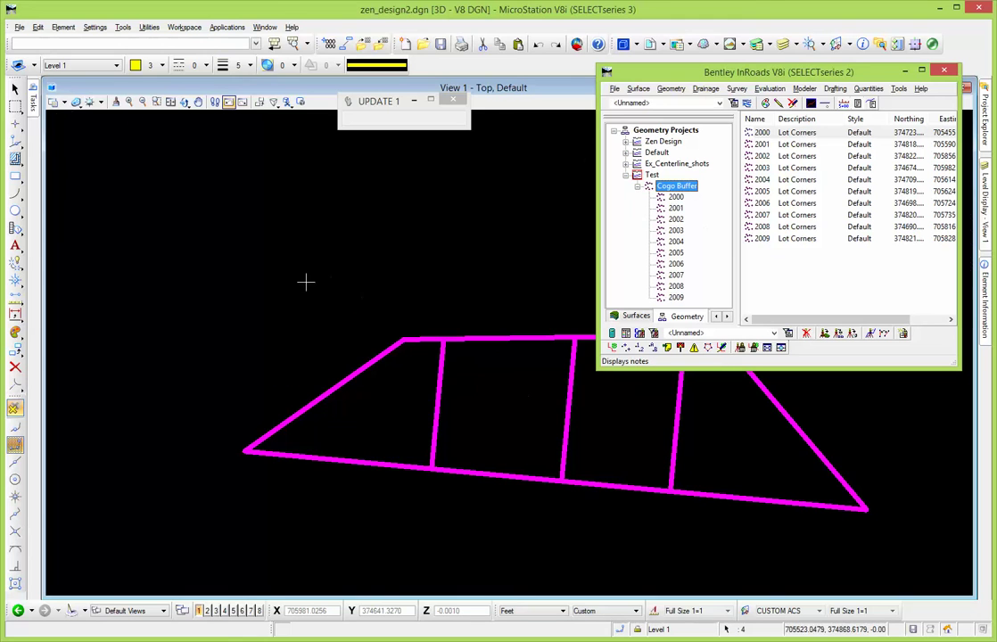
# Clear the selection of the lot lines
pyautogui.scroll(-2, 303, 285)
pyautogui.scroll(2, 474, 225)
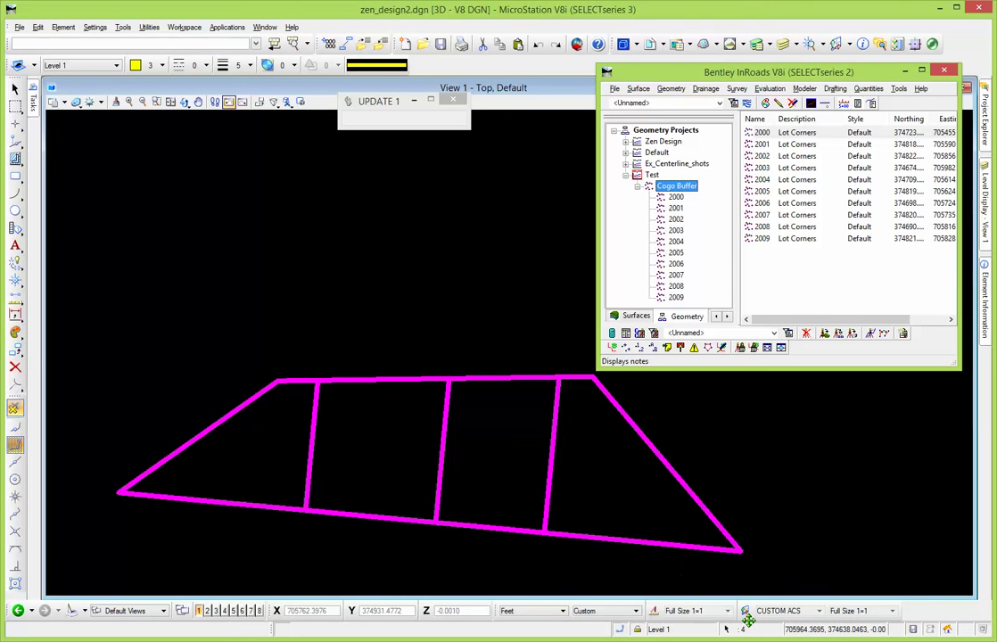
pyautogui.click(745, 630)
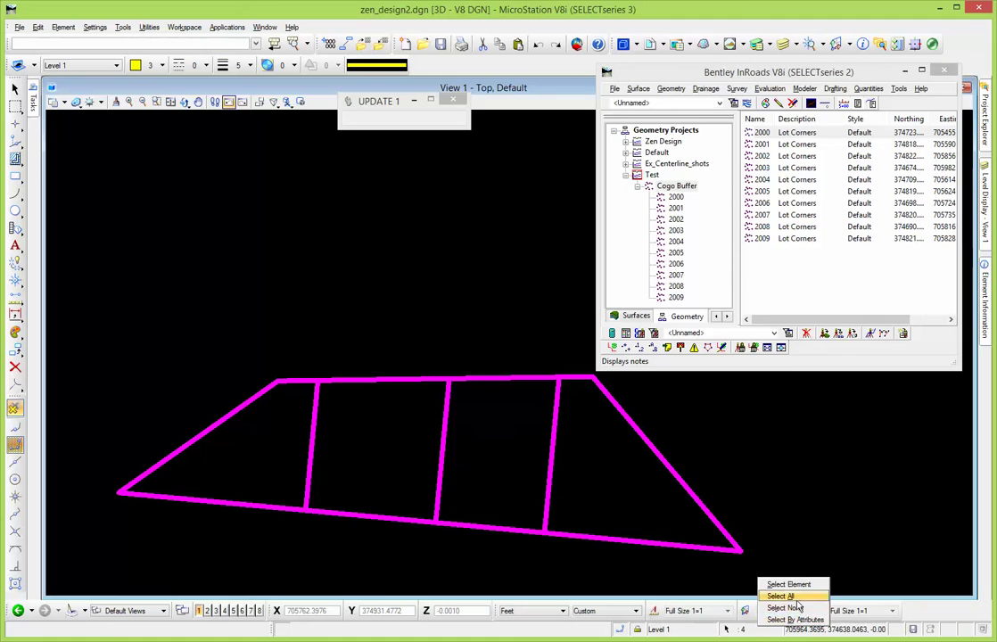
pyautogui.click(785, 595)
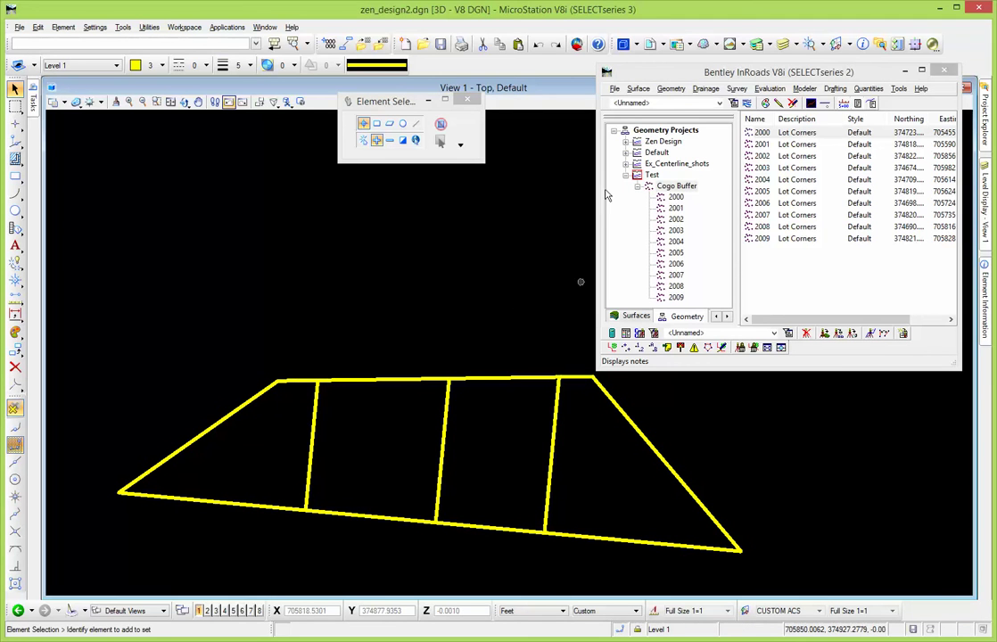
# Open View Horizontal Annotation and include all cogo points of the Test project using the filter *
pyautogui.click(674, 89)
pyautogui.moveTo(696, 102)
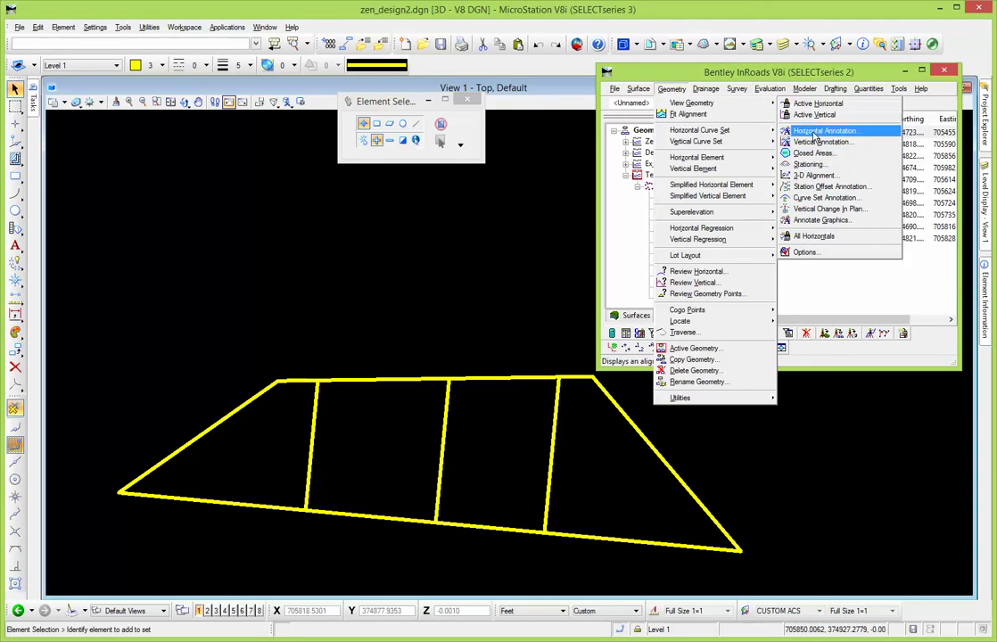
pyautogui.click(814, 132)
pyautogui.click(829, 261)
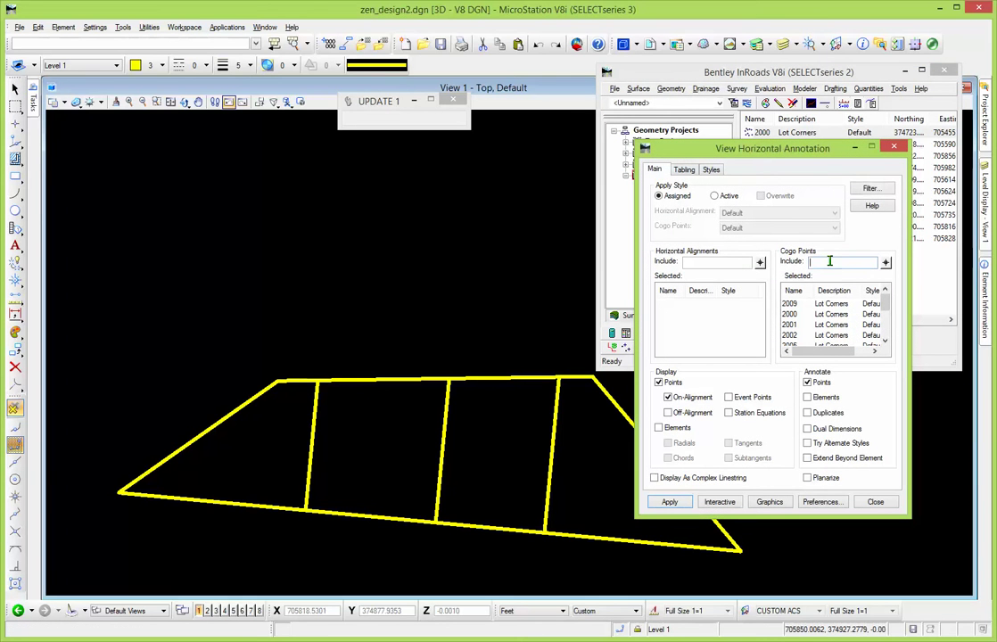
pyautogui.write('*')
pyautogui.moveTo(890, 306); pyautogui.dragTo(885, 329)
pyautogui.click(808, 383)
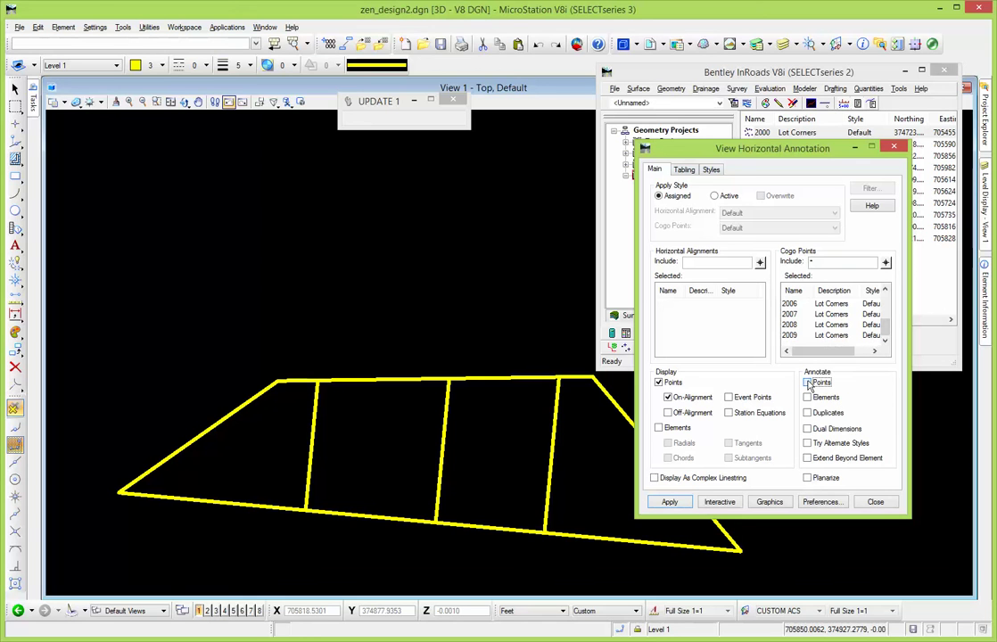
pyautogui.click(659, 382)
pyautogui.click(659, 382)
pyautogui.click(717, 198)
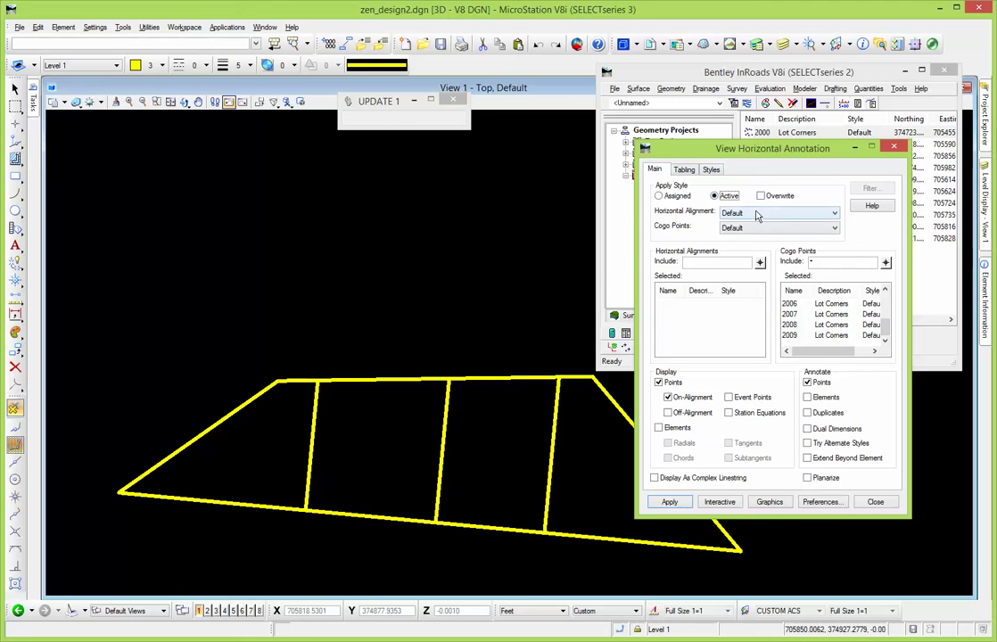
pyautogui.click(767, 228)
pyautogui.click(761, 228)
# Apply the point annotation to all included lot corner cogo points using their Assigned style
pyautogui.click(659, 195)
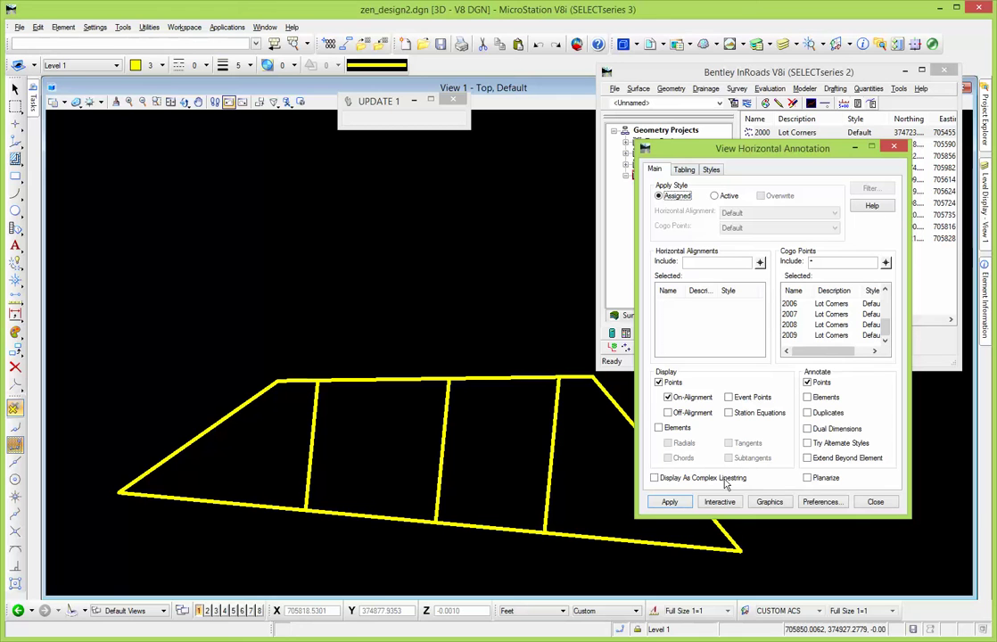
pyautogui.click(678, 503)
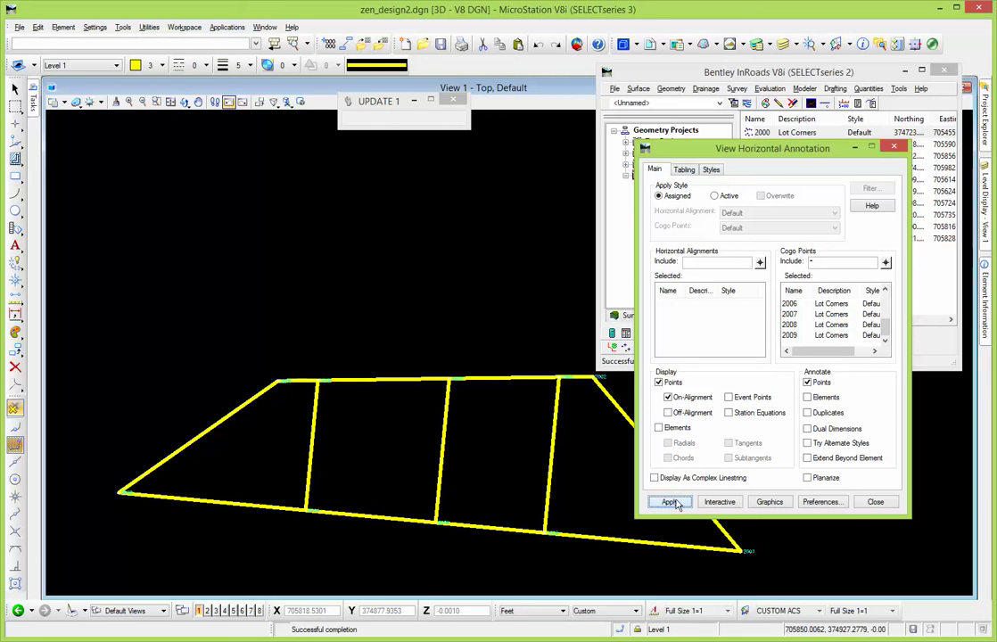
# Examine the annotated point numbers at the individual lot corners, and close the annotation dialog
pyautogui.scroll(5, 452, 382)
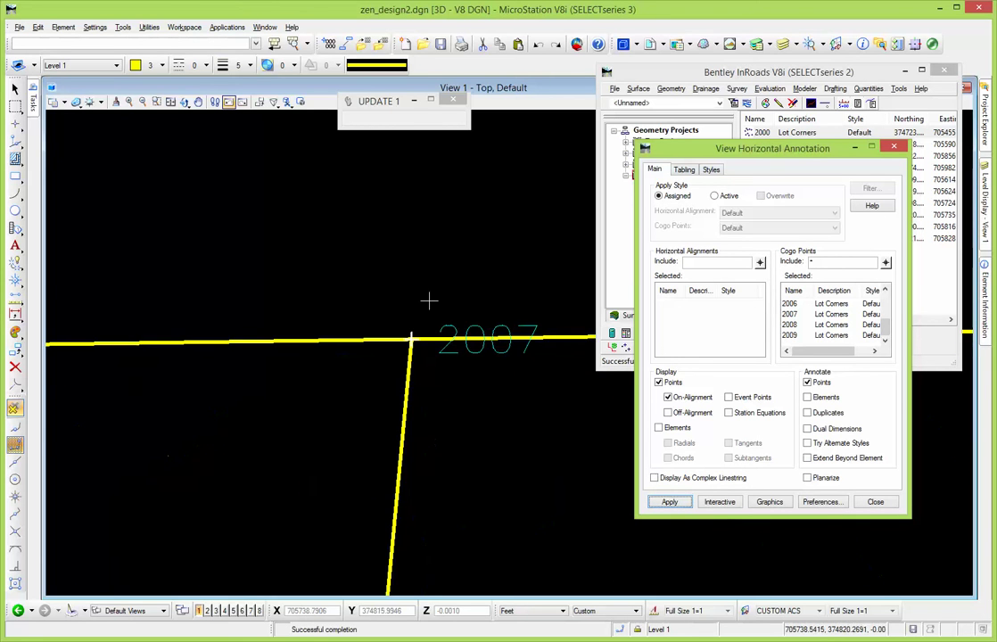
pyautogui.scroll(-5, 403, 216)
pyautogui.scroll(5, 393, 399)
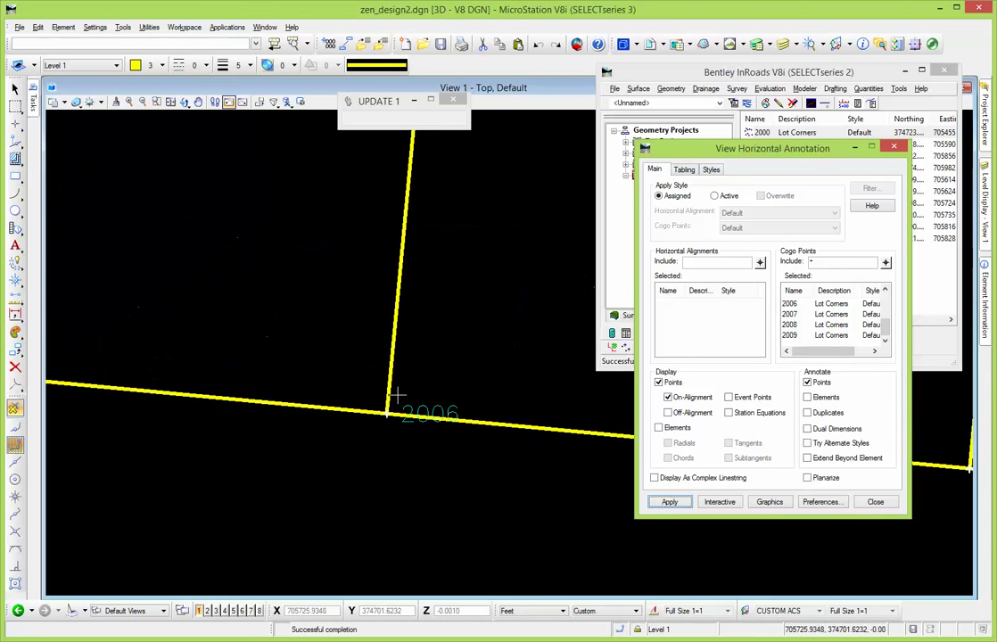
pyautogui.scroll(-5, 236, 439)
pyautogui.scroll(5, 207, 417)
pyautogui.scroll(-5, 242, 439)
pyautogui.scroll(5, 259, 194)
pyautogui.scroll(-3, 338, 292)
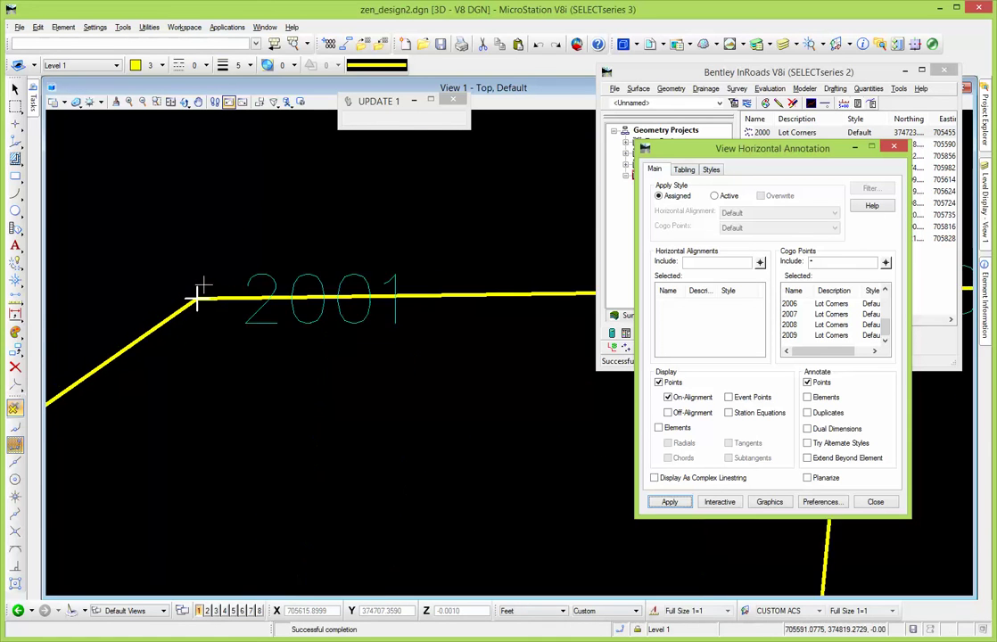
pyautogui.scroll(-3, 187, 284)
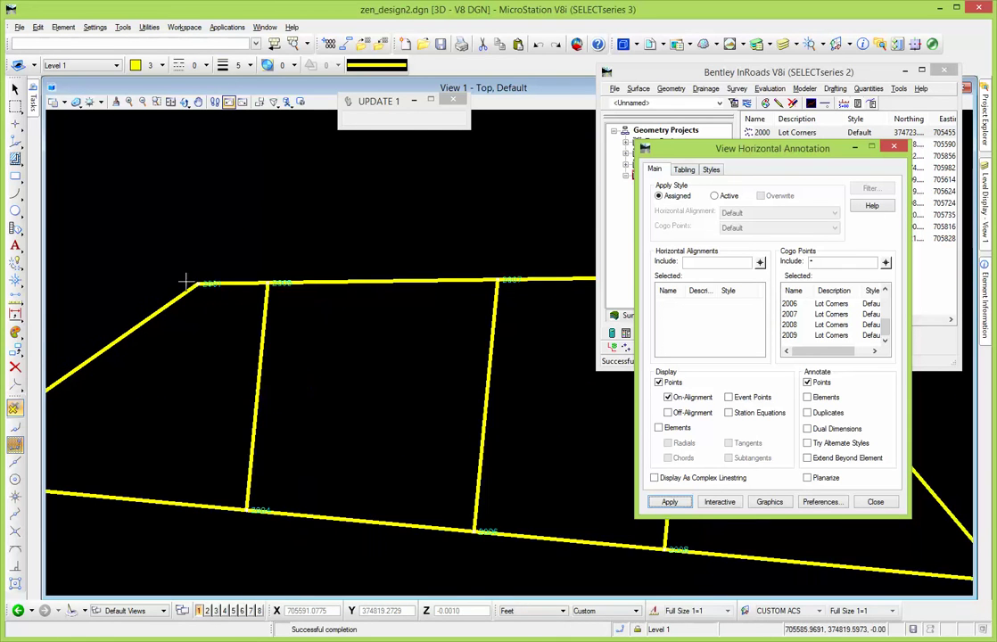
pyautogui.click(873, 503)
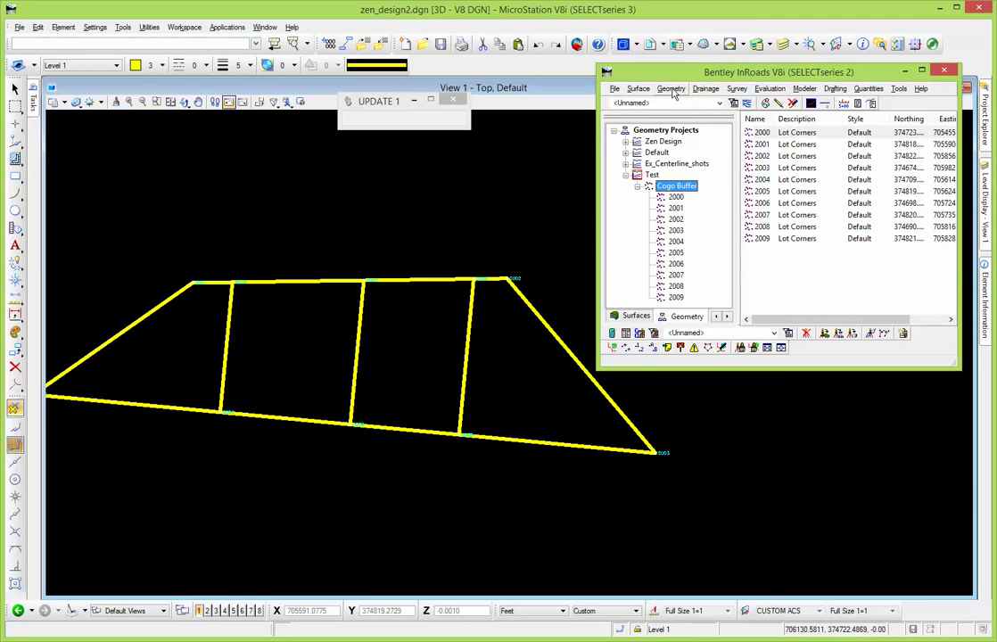
# Look through the geometry commands available for creating and editing cogo points
pyautogui.click(671, 89)
pyautogui.moveTo(737, 398)
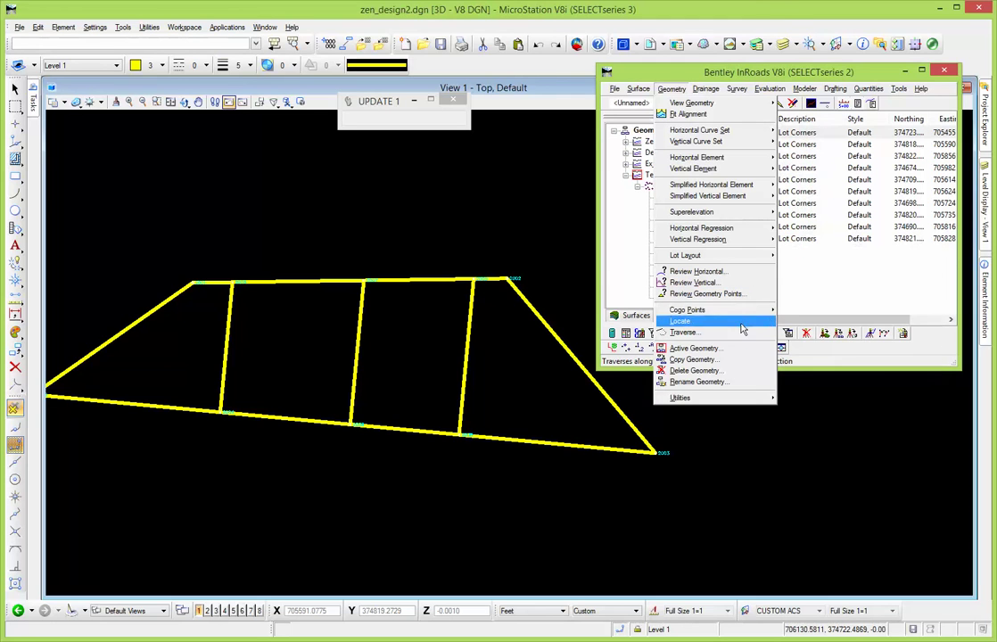
pyautogui.moveTo(737, 312)
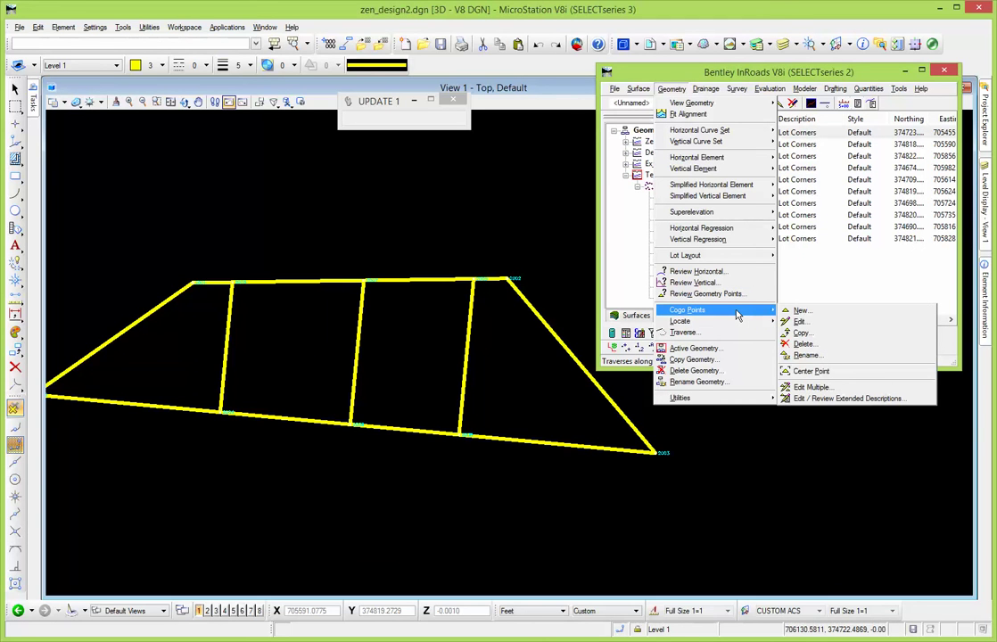